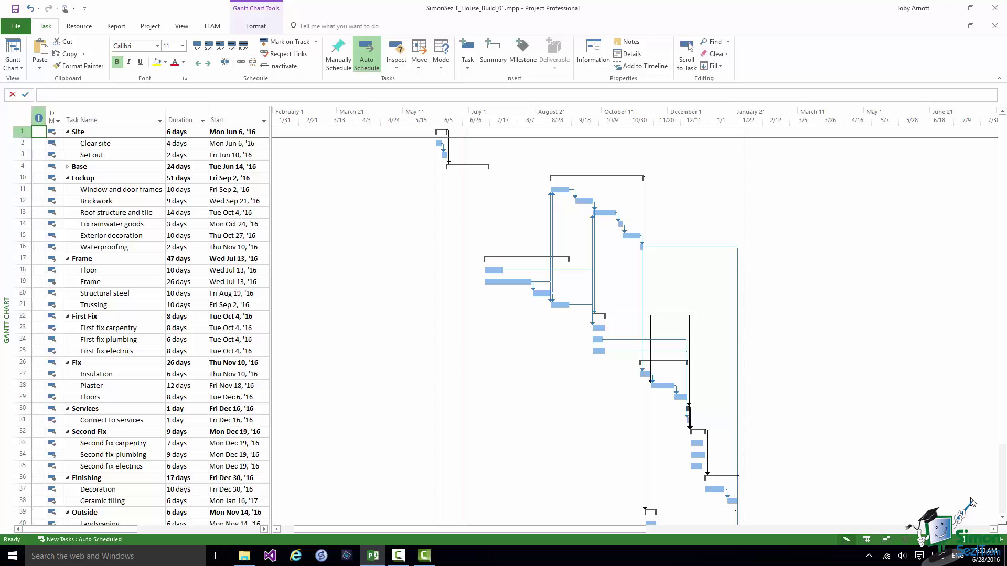
- Insert an Outline Number column before the Start column, numbering tasks 1, 1.1, 1.2
right_click(238, 117)
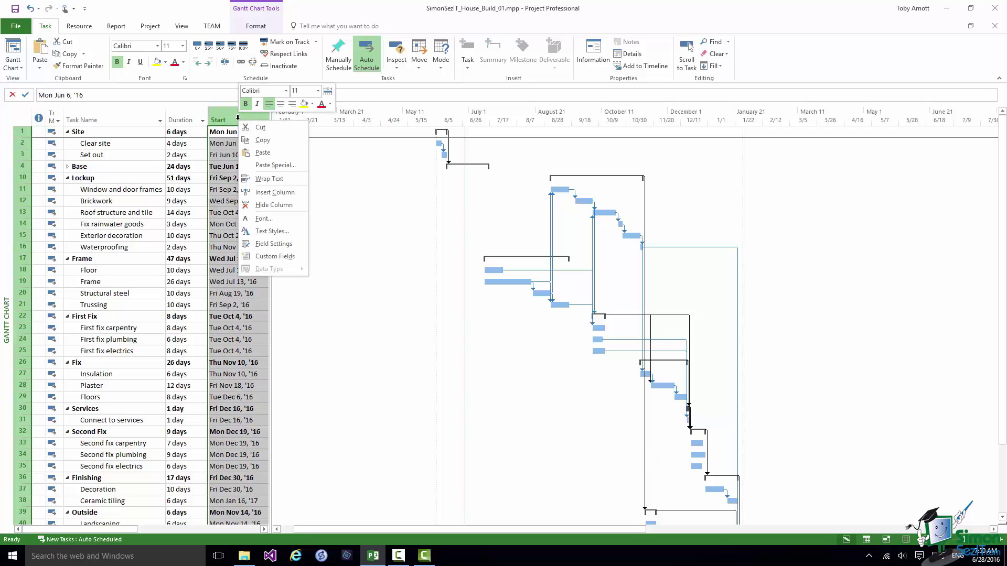
left_click(267, 192)
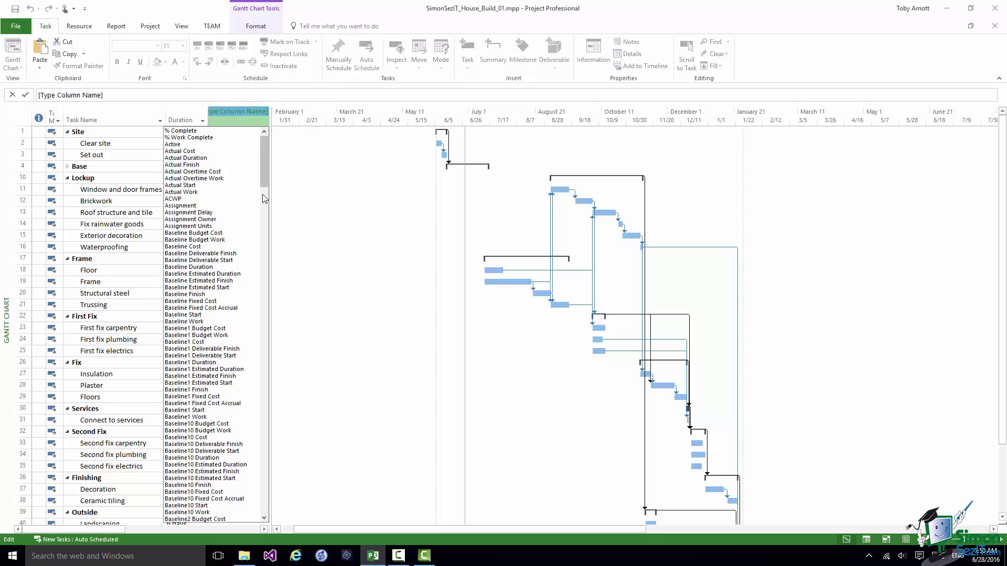
type("o")
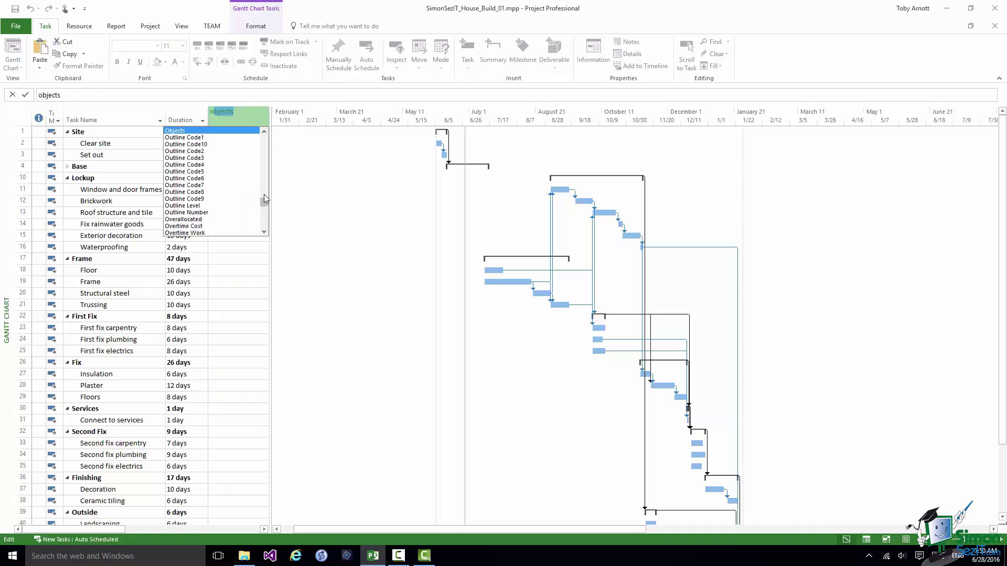
type("utline Code1")
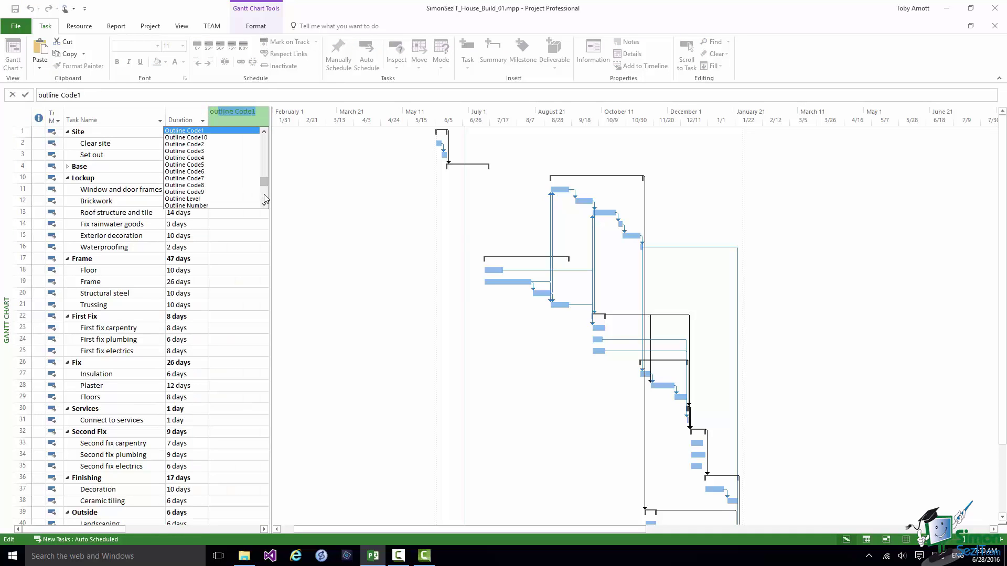
left_click(211, 209)
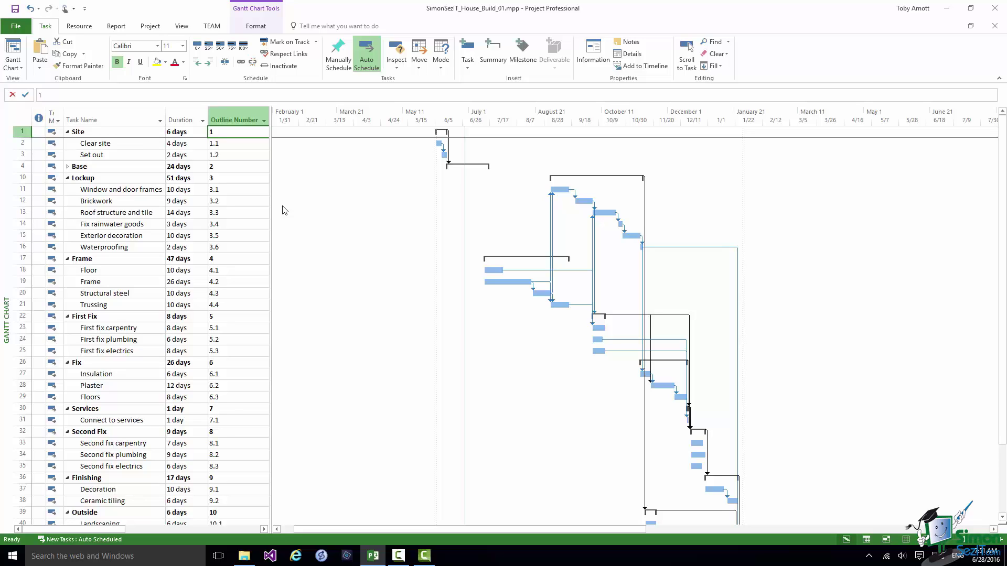
- Insert a new task named 'Trim' above the Set out task
left_click(22, 156)
right_click(23, 157)
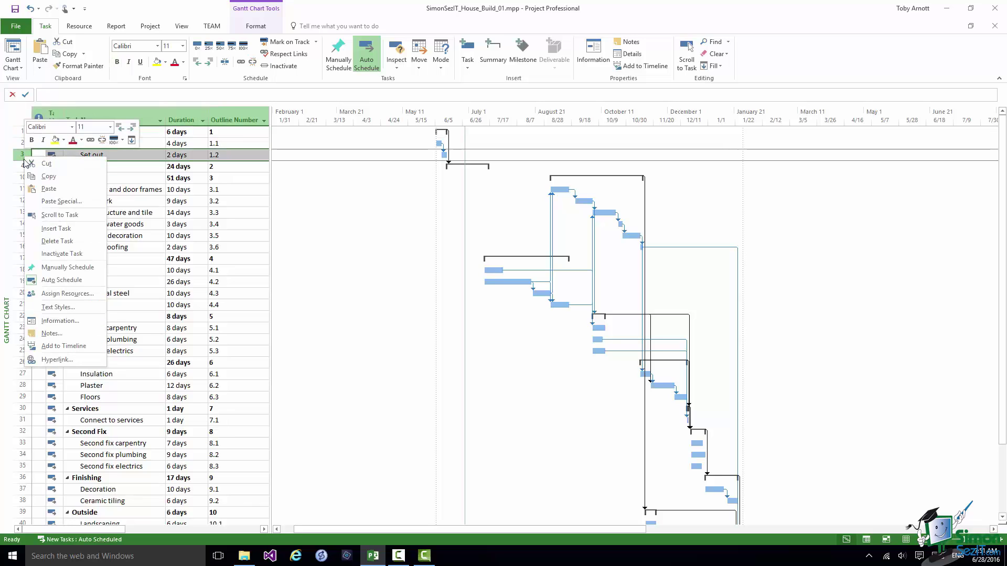
left_click(56, 228)
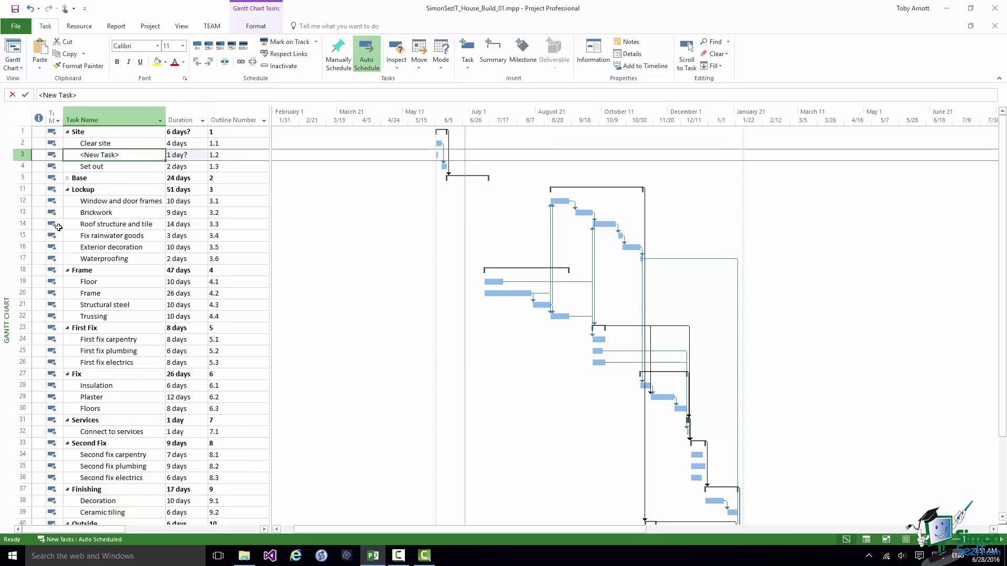
type("C")
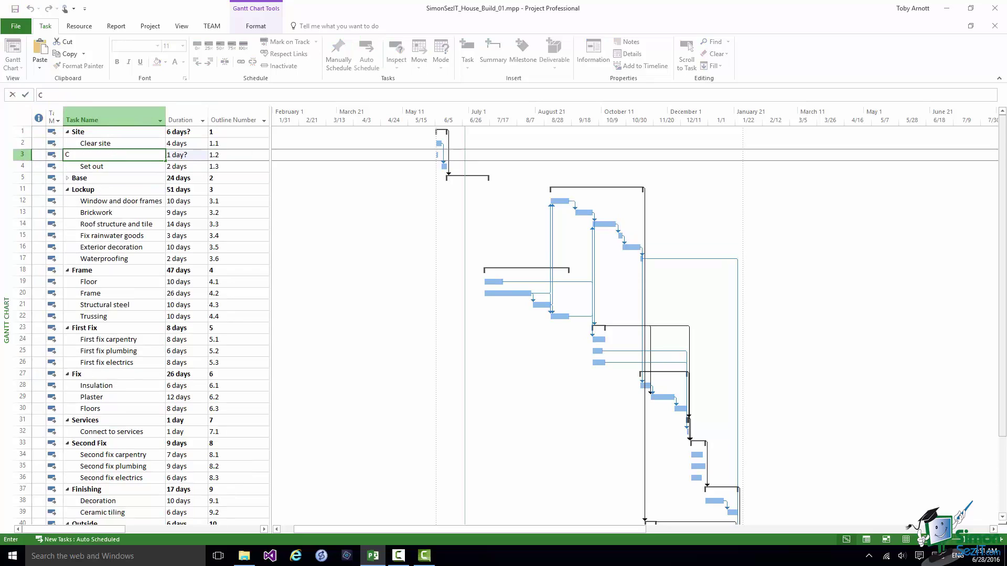
key("BackSpace")
type("Trim")
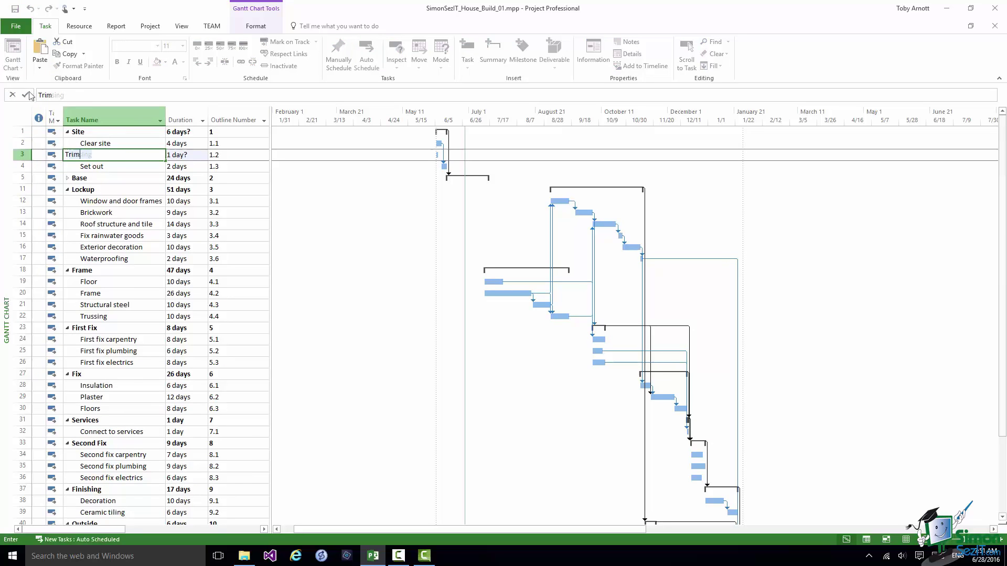
left_click(25, 95)
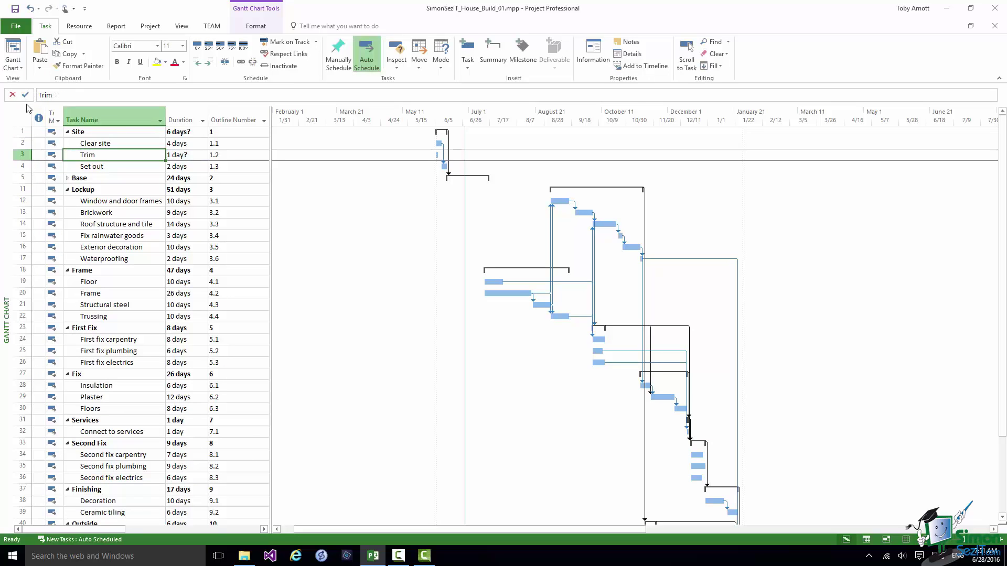
- Indent Trim under Clear site so it is numbered 1.1.1
right_click(86, 155)
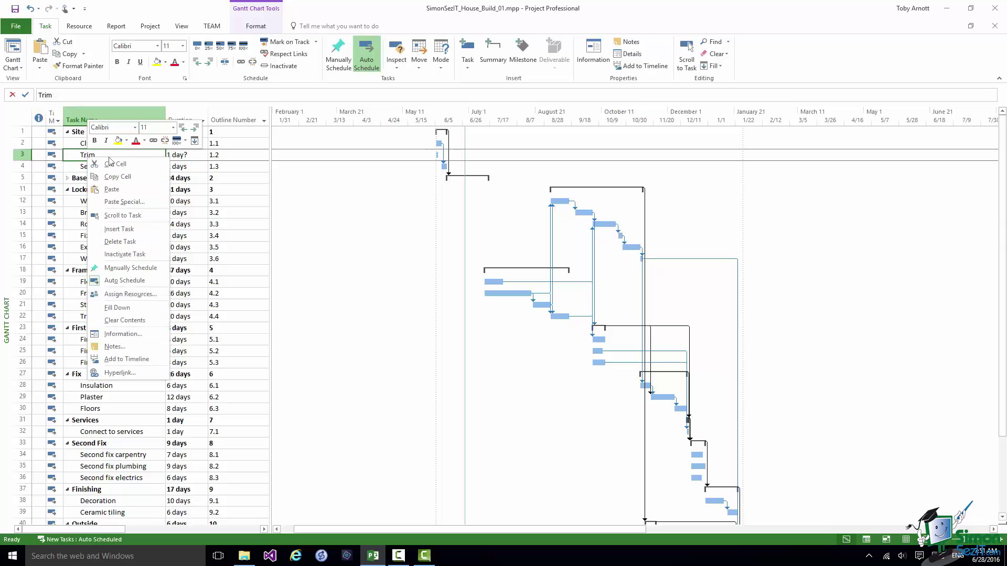
left_click(198, 127)
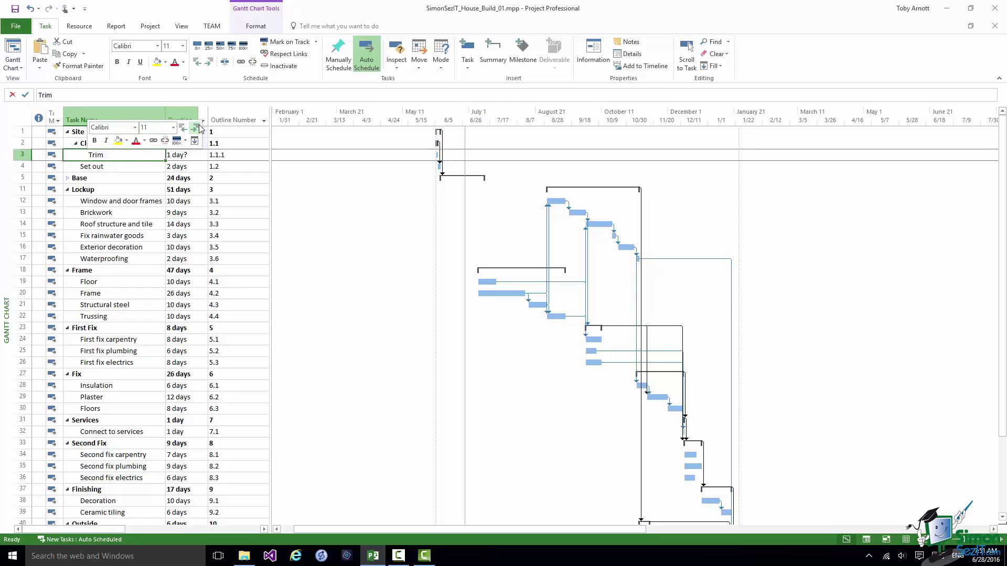
left_click(20, 155)
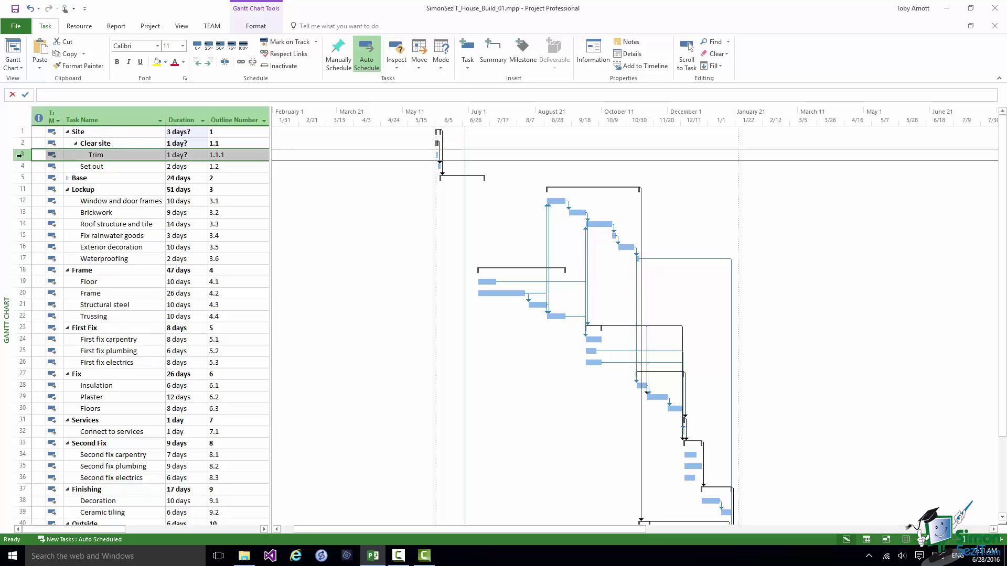
left_click(237, 155)
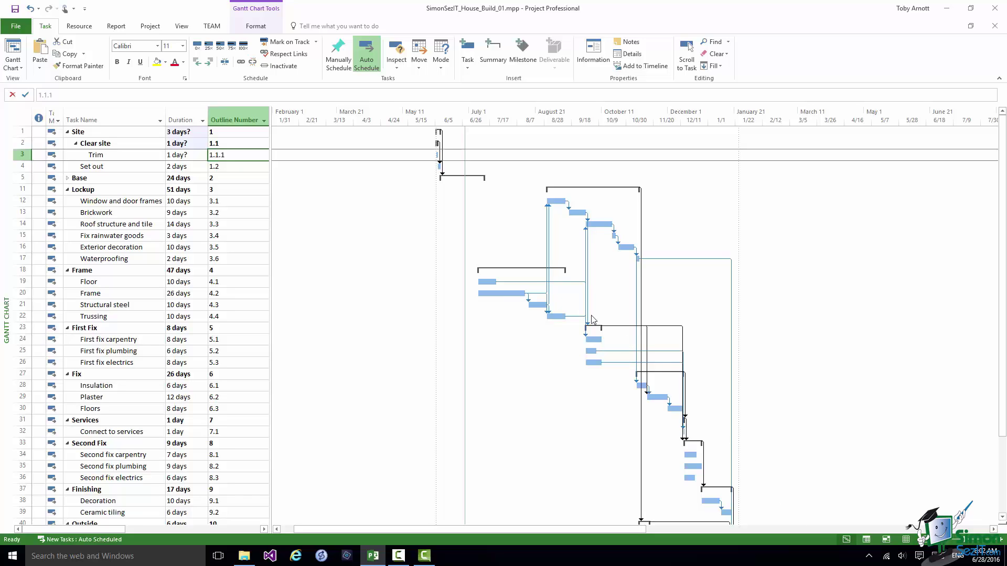
left_click(199, 64)
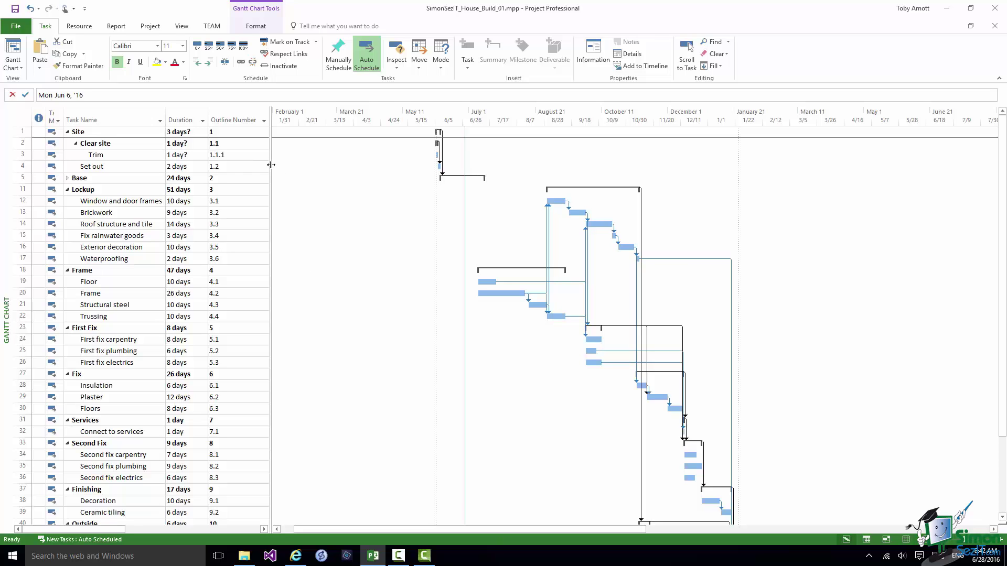
- Insert a WBS column before Start, showing default codes 1, 1.1, 1.1.1
left_click_drag(270, 167, 362, 166)
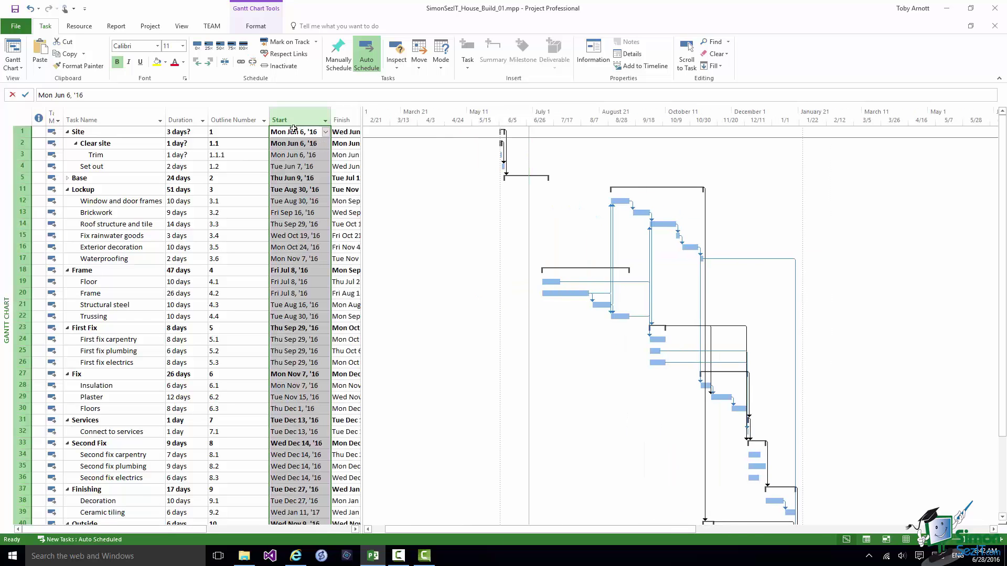
left_click(284, 118)
right_click(283, 118)
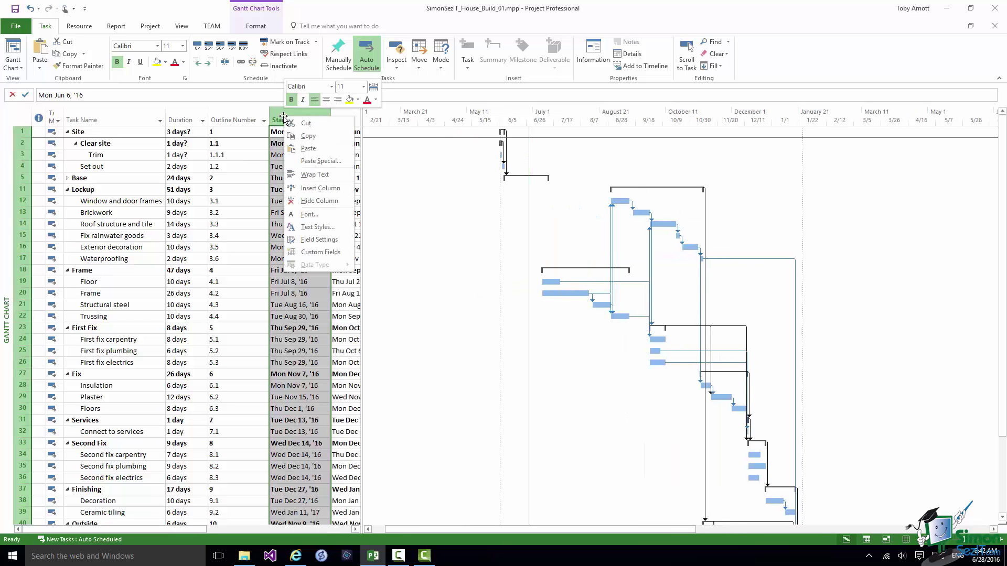
left_click(316, 193)
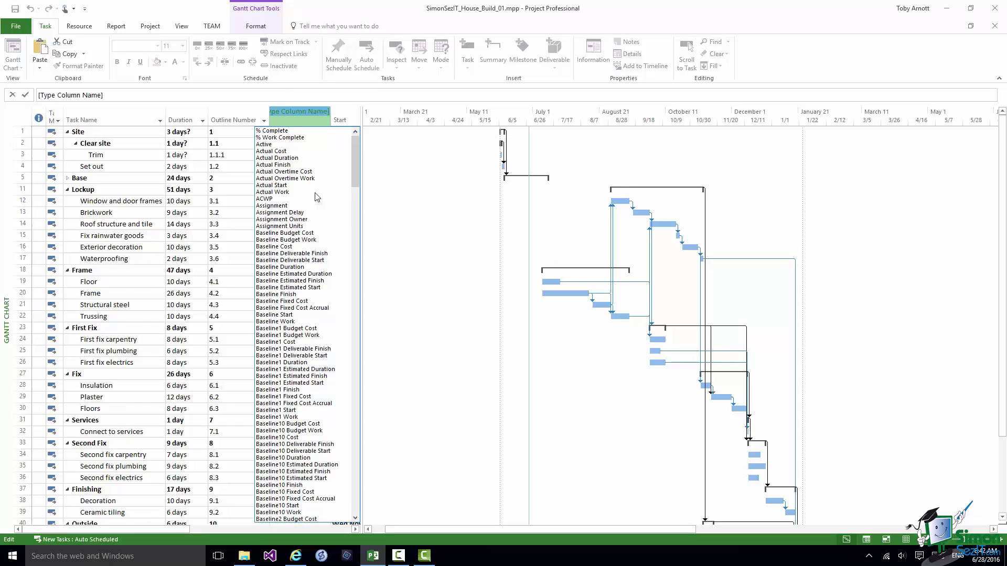
type("warningb")
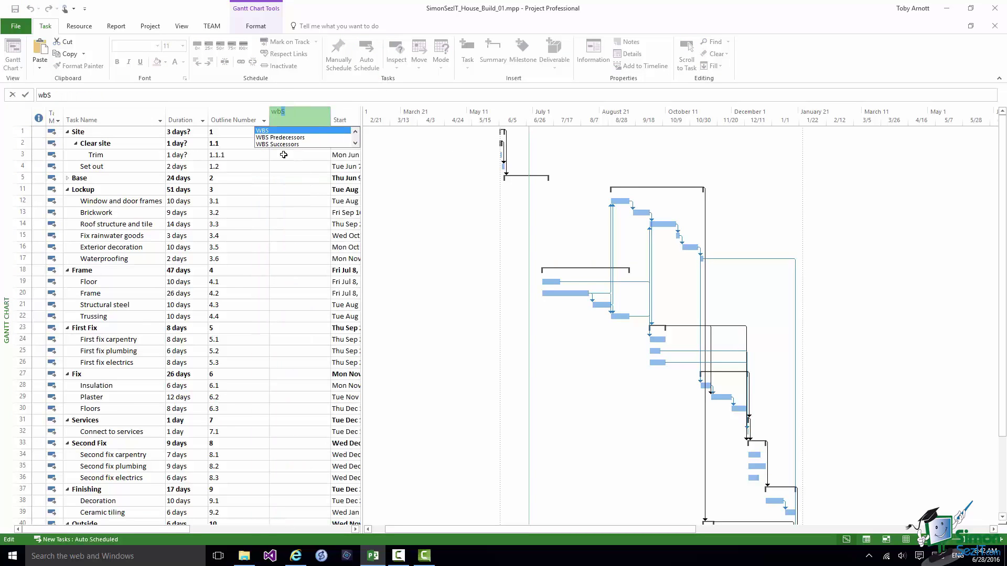
key("Return")
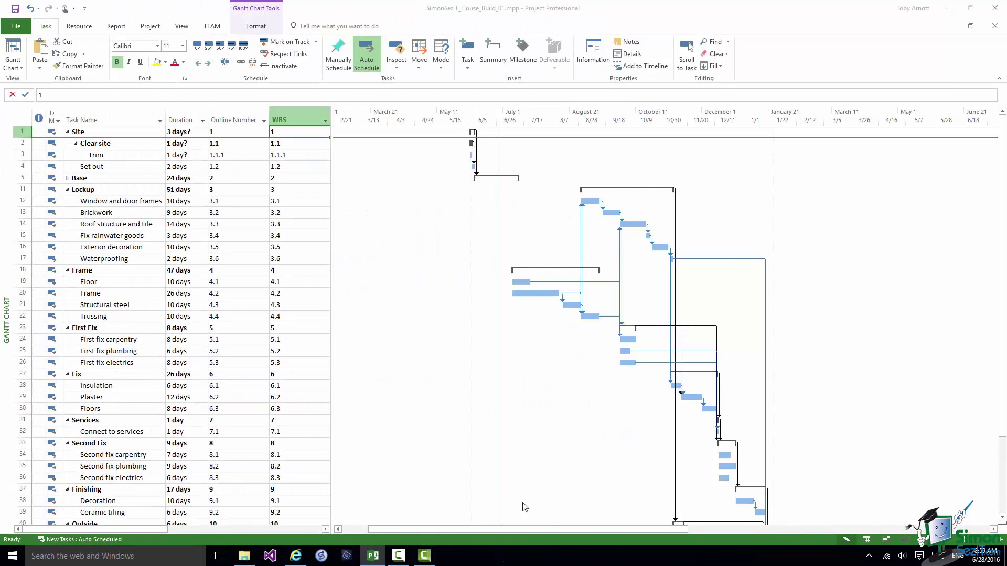
- Open WBS Define Code from the Project tab's WBS menu
left_click(150, 27)
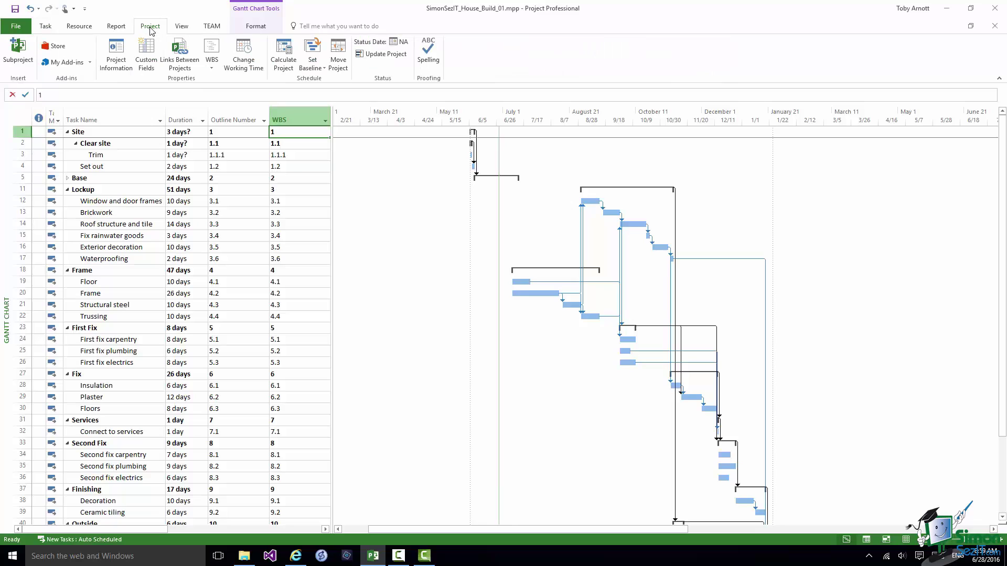
left_click(212, 68)
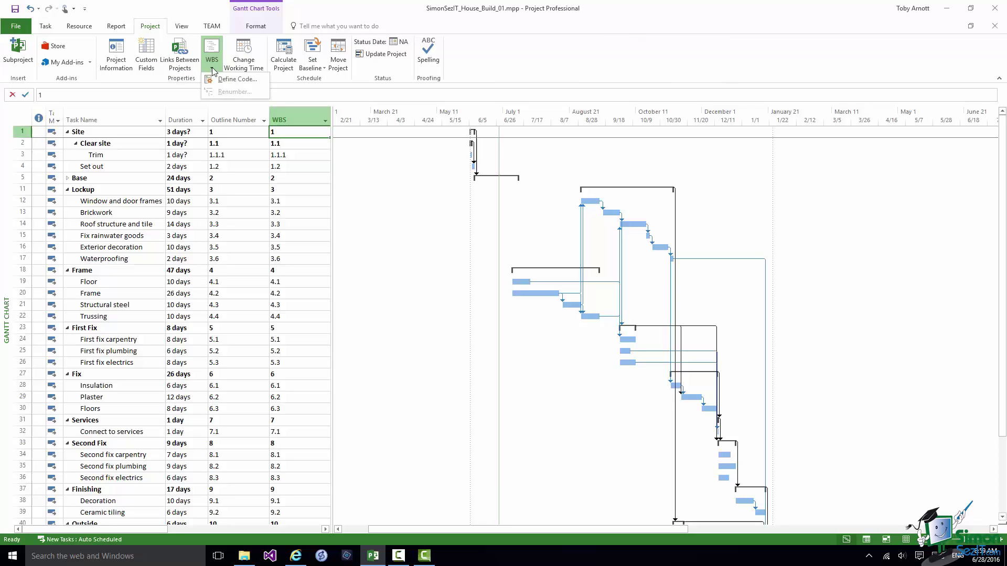
left_click(224, 82)
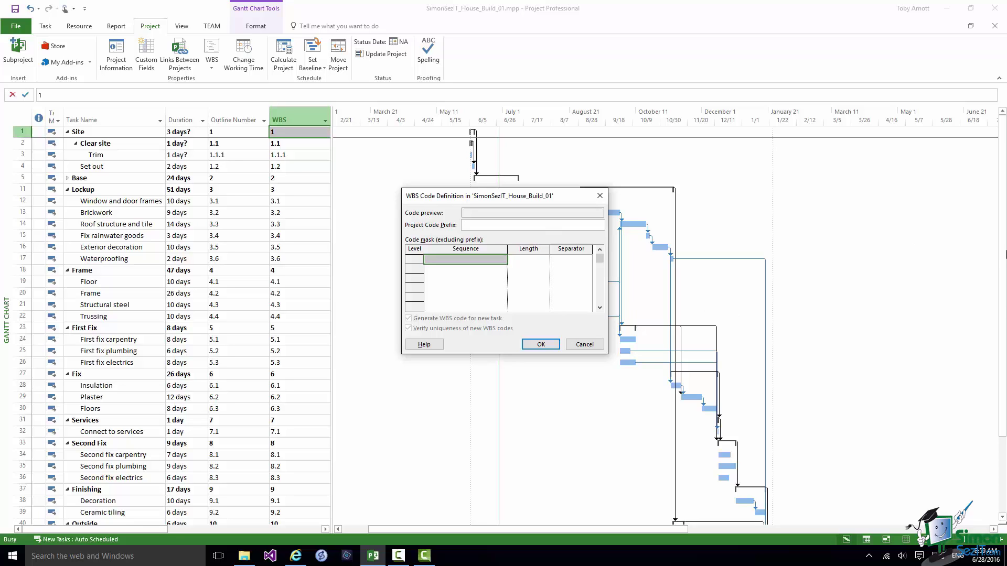
- Enter HB01 as the WBS project code prefix
type("HB0")
type("1")
- Set WBS mask level 1 to ordered numbers, length 3, with a slash separator
left_click(453, 260)
left_click(503, 260)
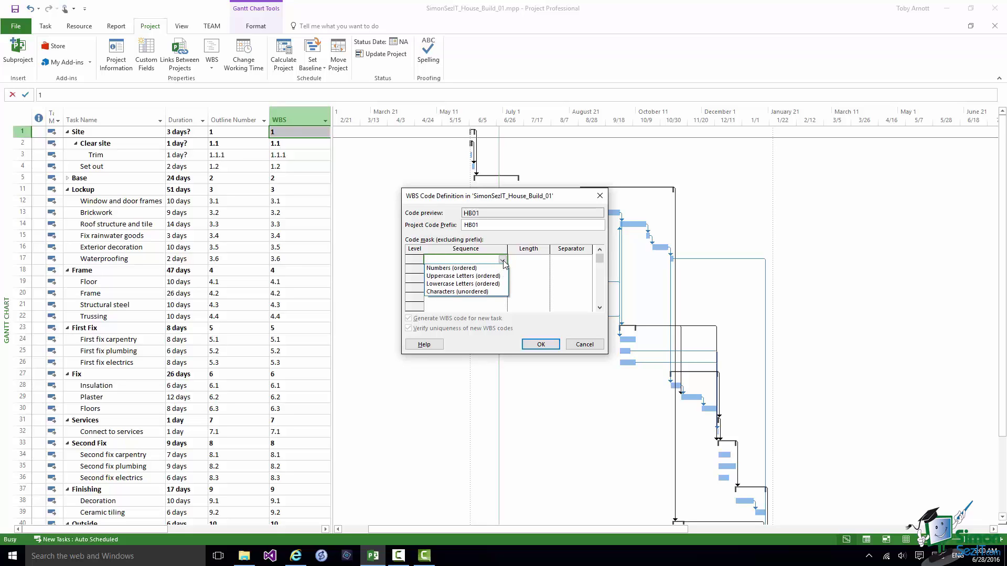
left_click(478, 269)
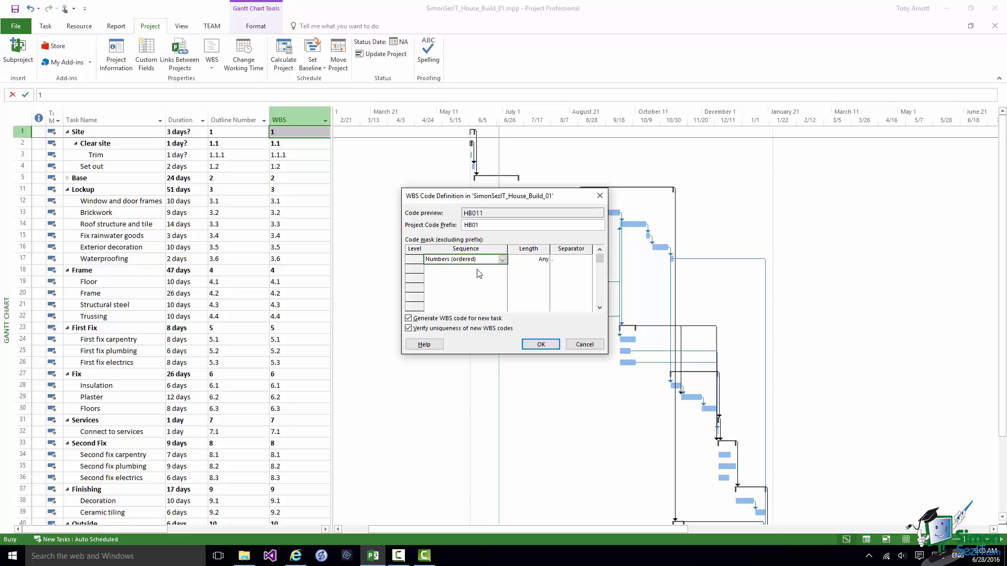
left_click(544, 259)
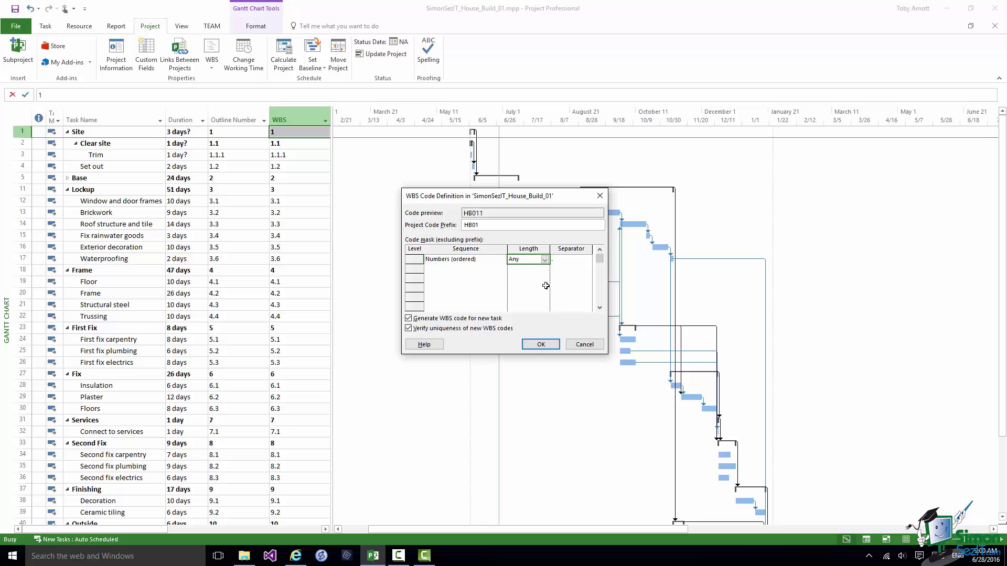
type("3")
left_click(558, 260)
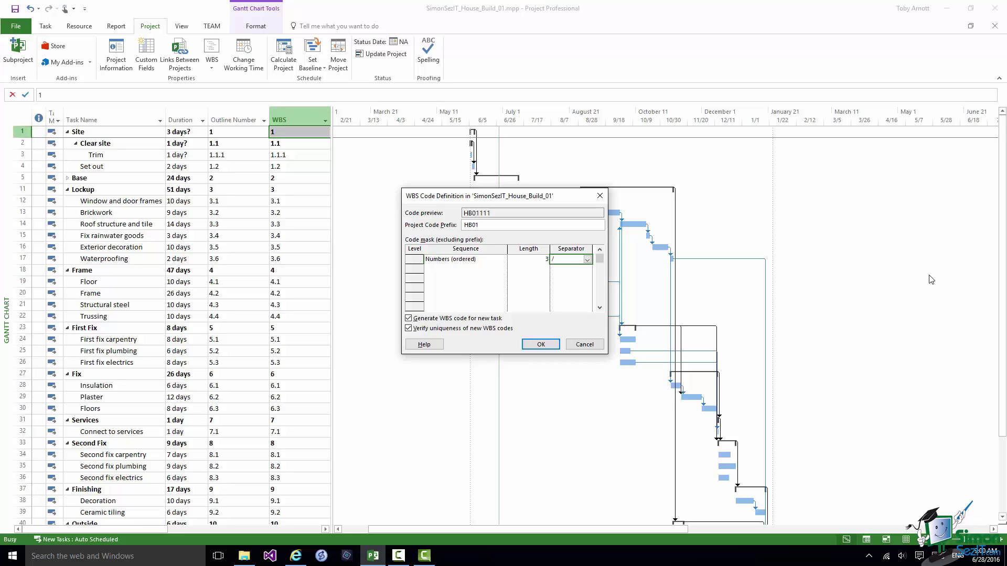
- Set WBS mask level 2 to ordered uppercase letters, length 1, with a period separator
left_click(437, 269)
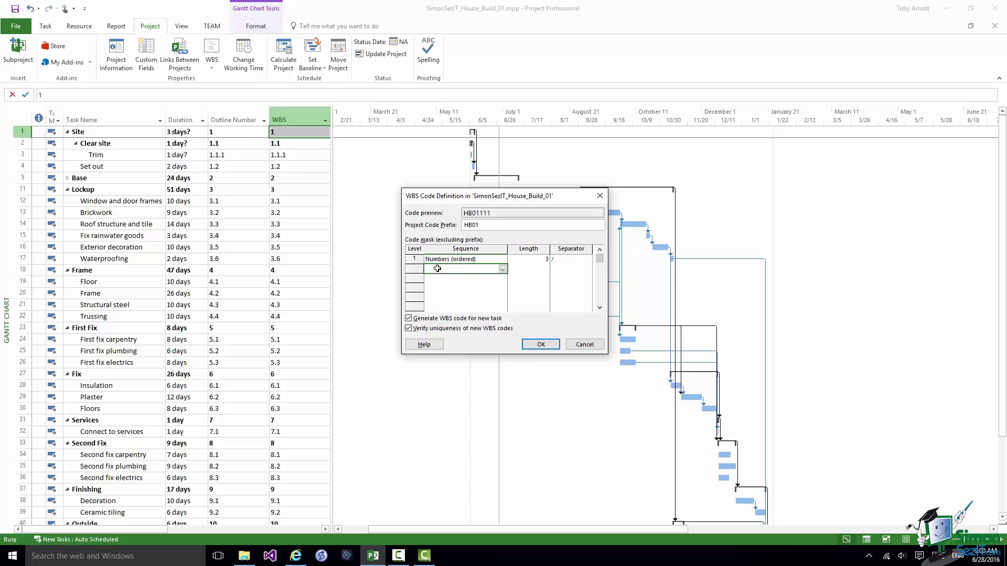
left_click(503, 270)
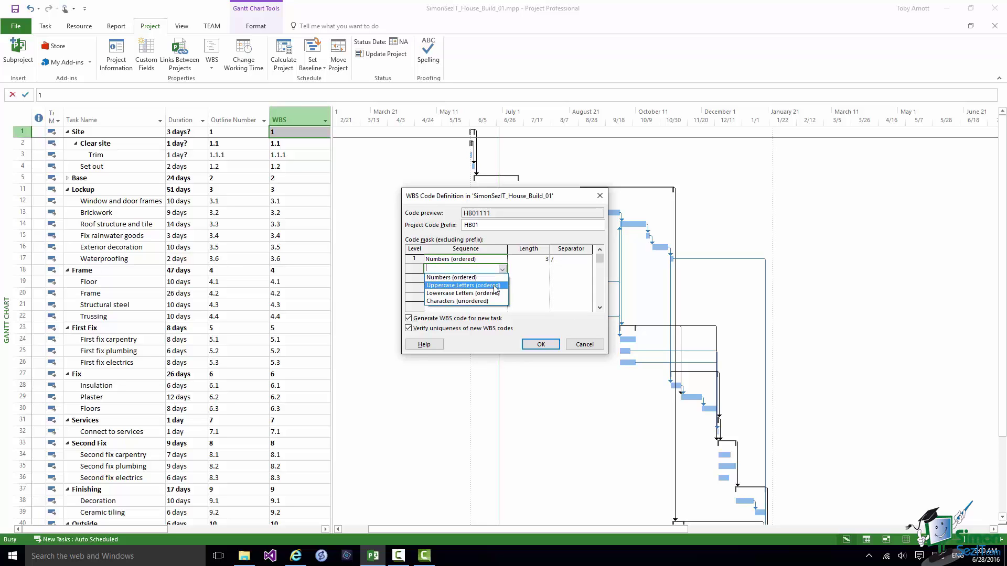
left_click(496, 288)
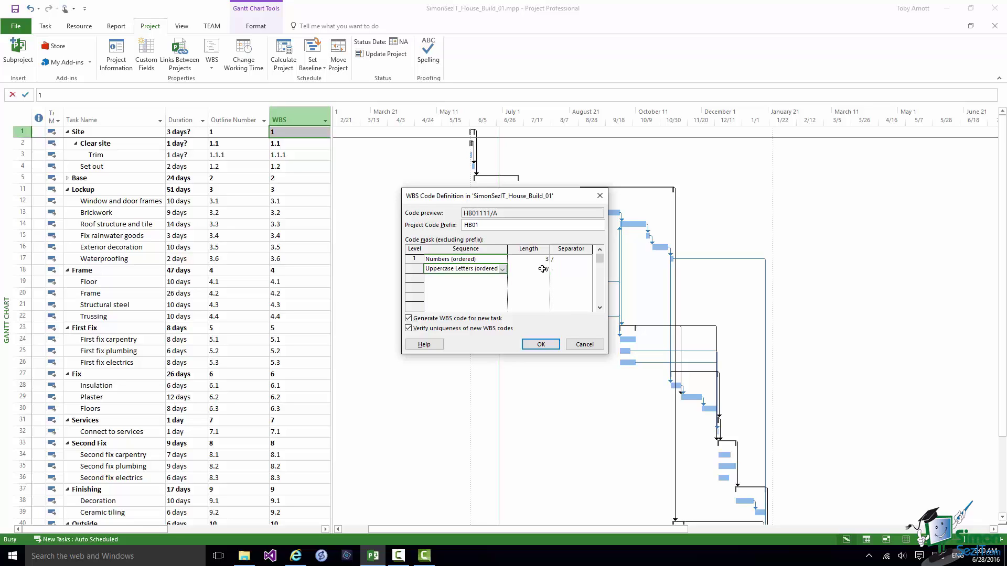
left_click(542, 269)
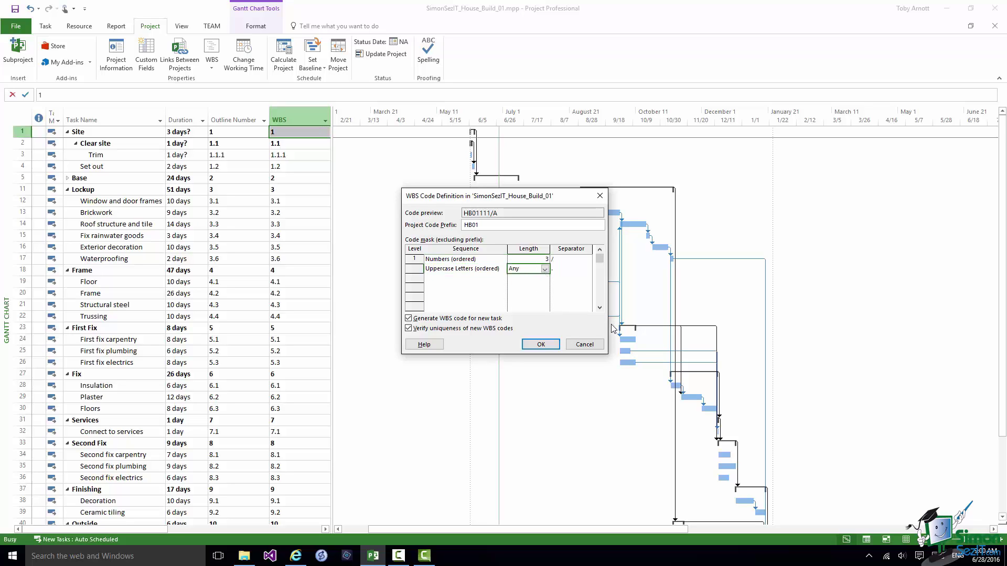
type("1")
left_click(559, 268)
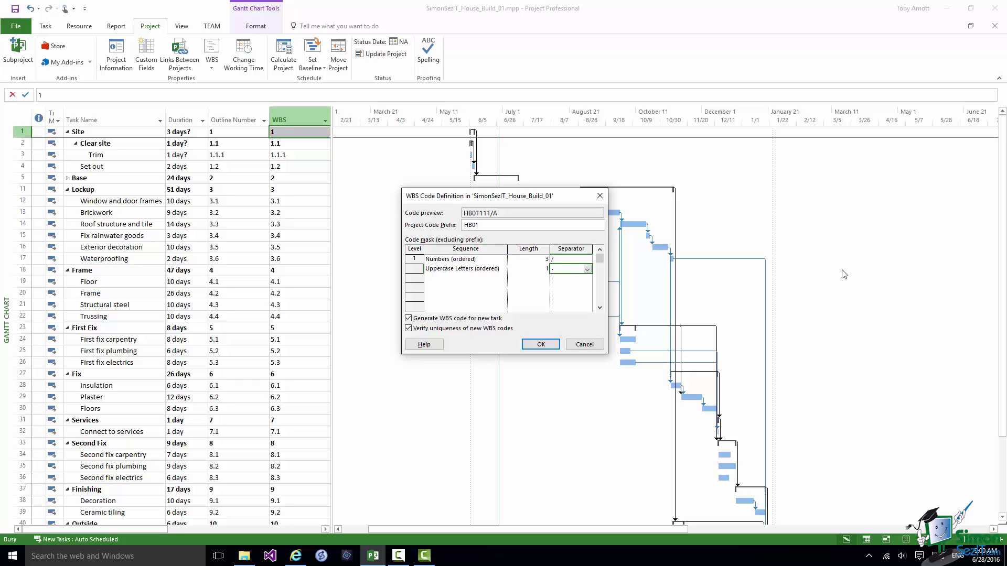
- Add WBS mask level 3 as ordered numbers of length 2, keeping the period separator
left_click(432, 279)
left_click(502, 280)
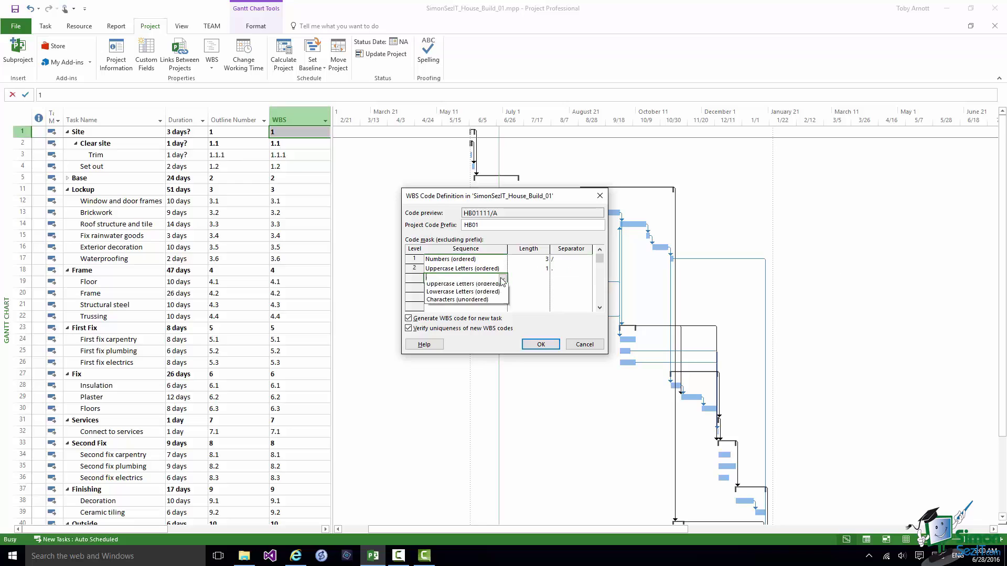
left_click(468, 289)
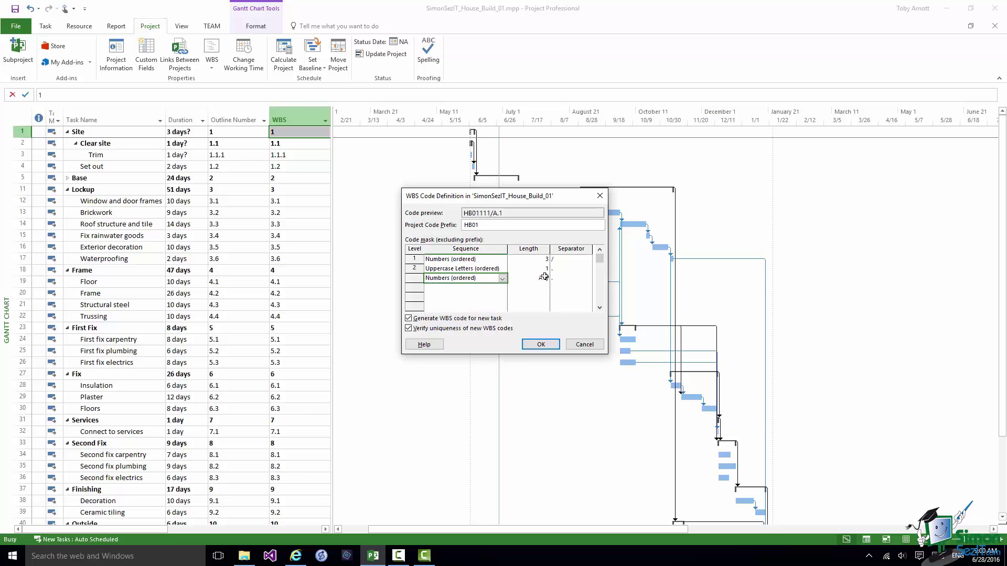
left_click(545, 278)
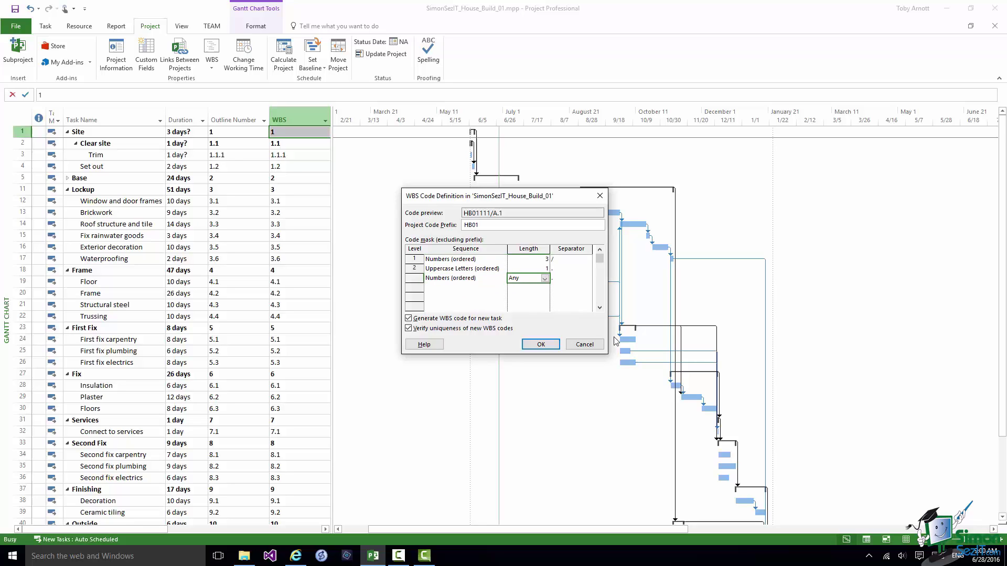
type("2")
left_click(566, 279)
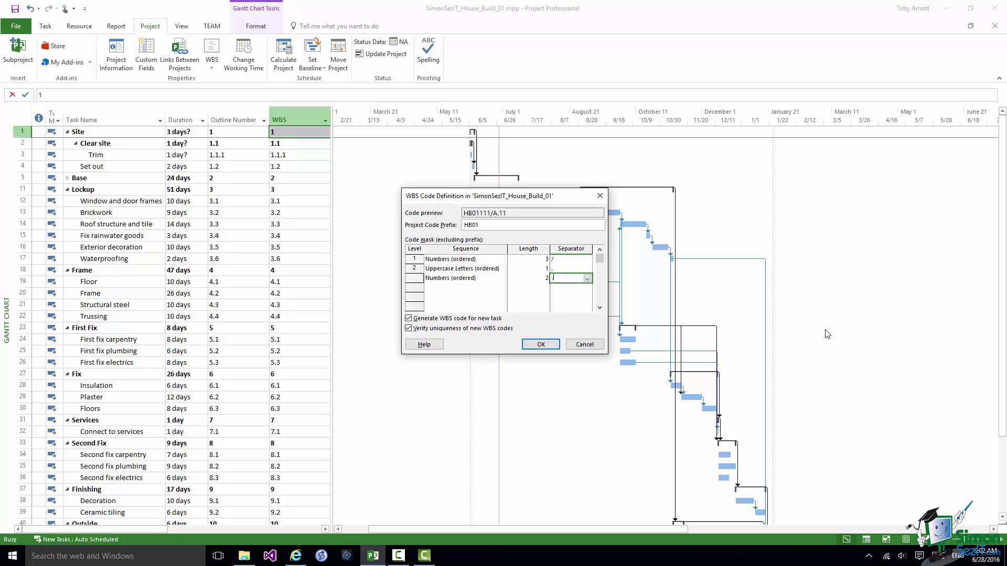
- Apply the WBS code definition so tasks show codes like HB01001/A.01
left_click(540, 345)
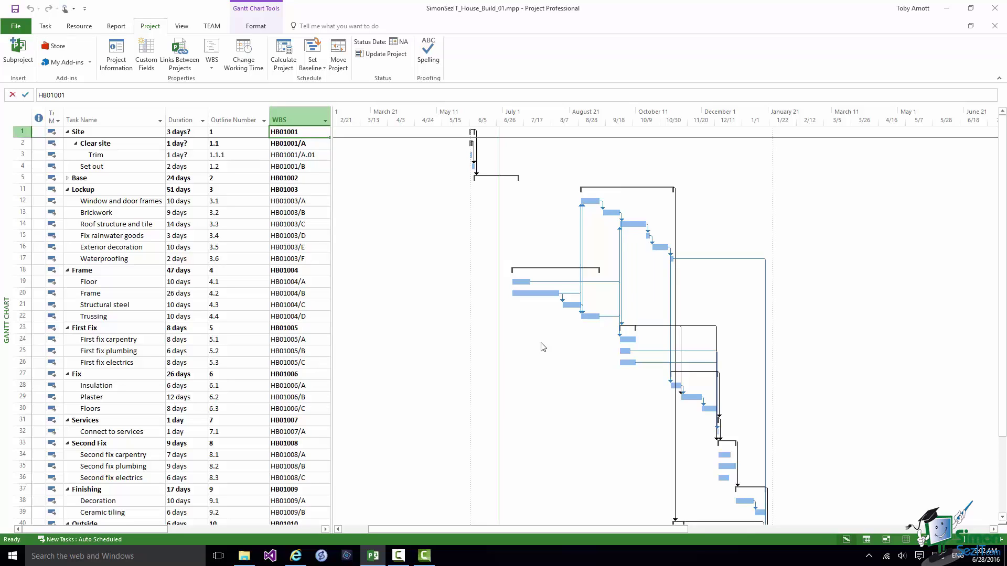
left_click(212, 70)
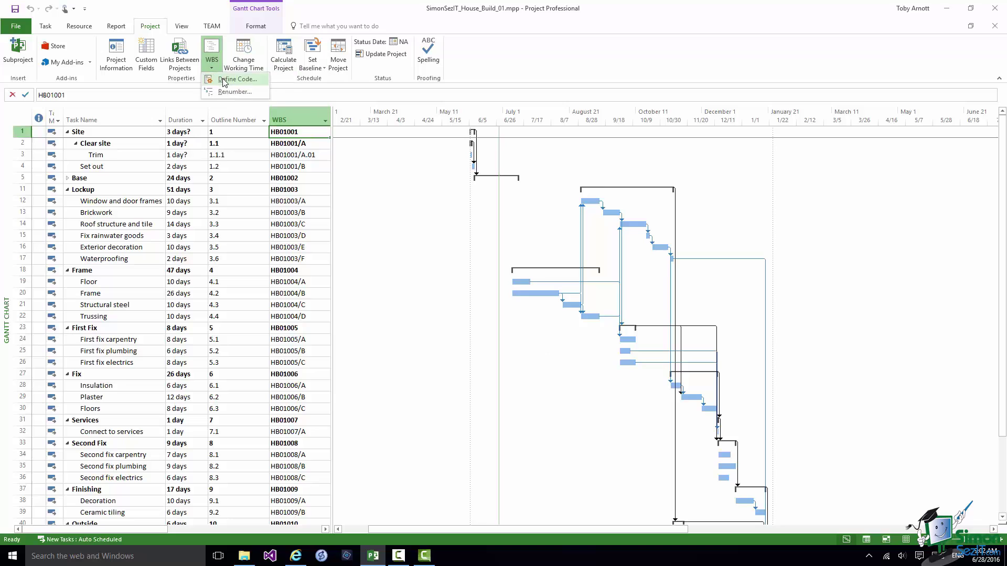
- Reopen the WBS Code Definition dialog showing the HB01 three-level mask
left_click(225, 79)
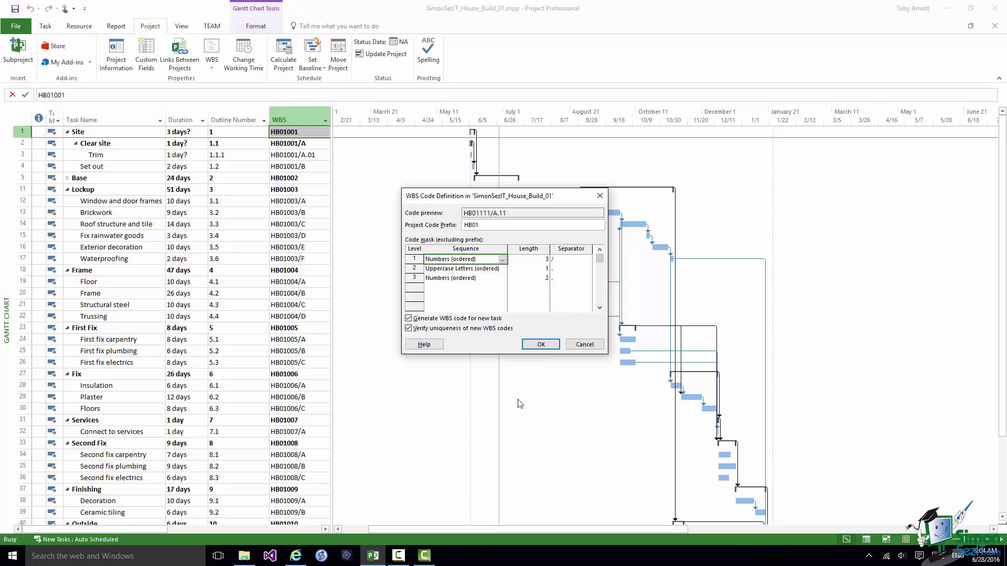
- Change the WBS project code prefix from HB01 to HB01- and apply it
left_click(486, 226)
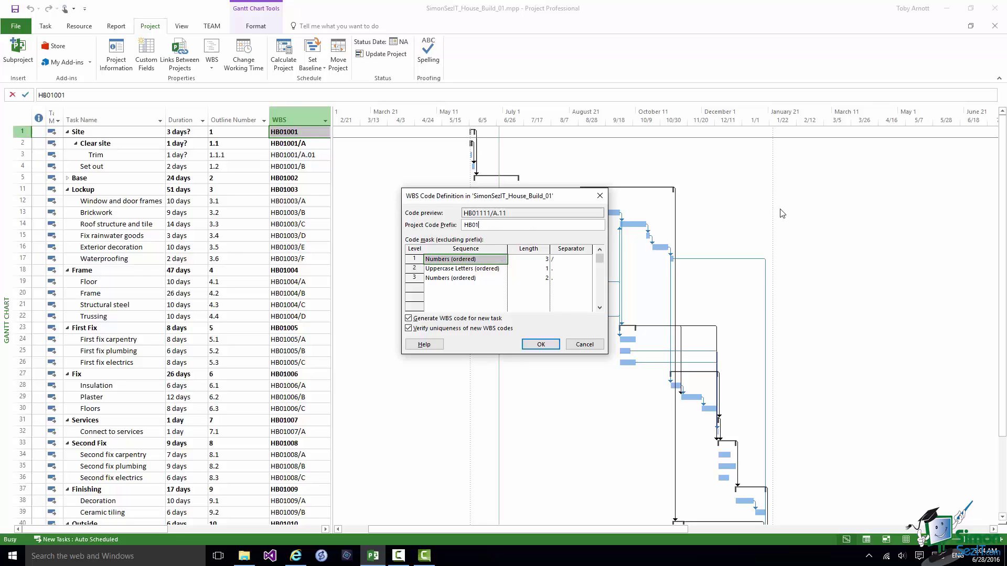
type("-")
left_click(541, 346)
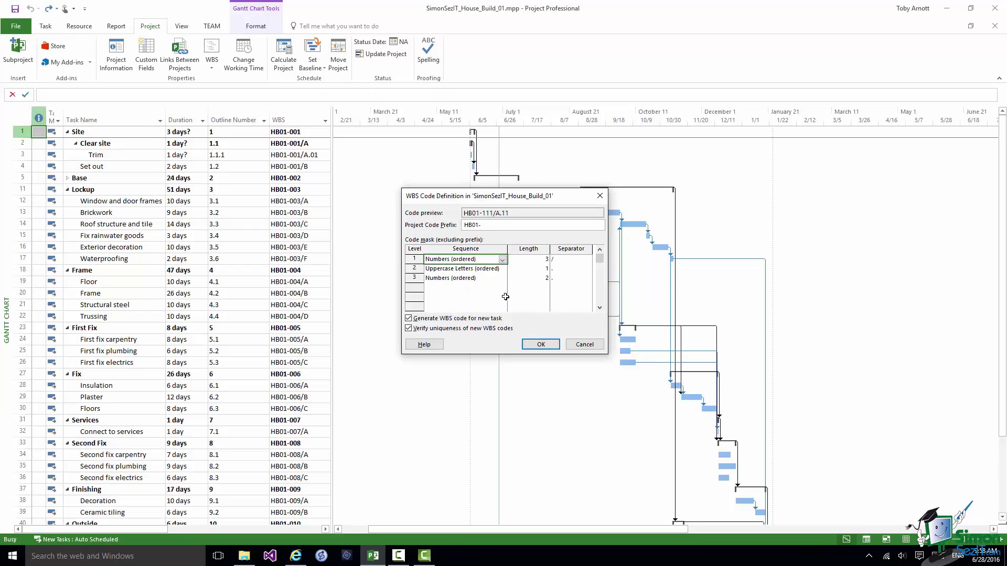
left_click(503, 262)
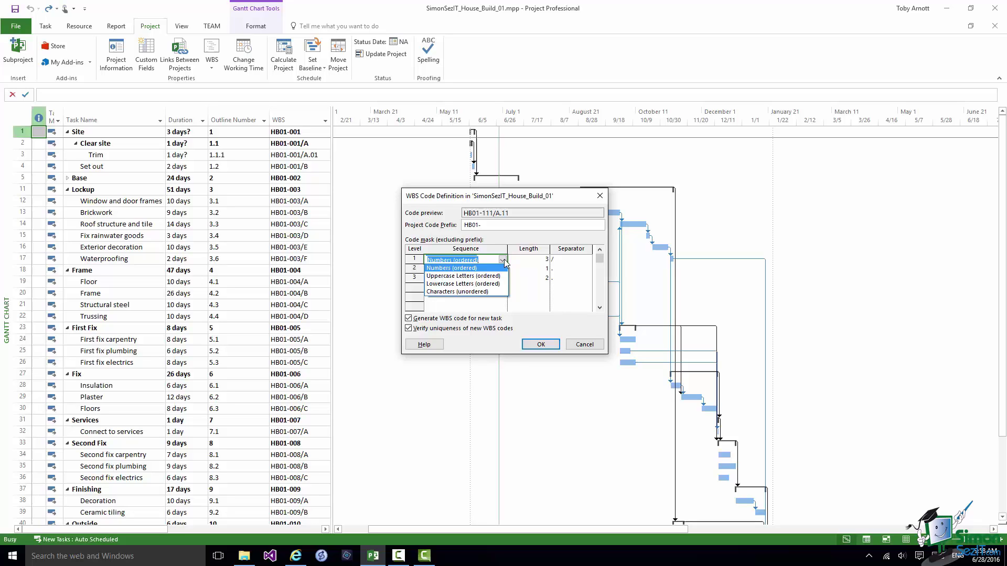
left_click(538, 265)
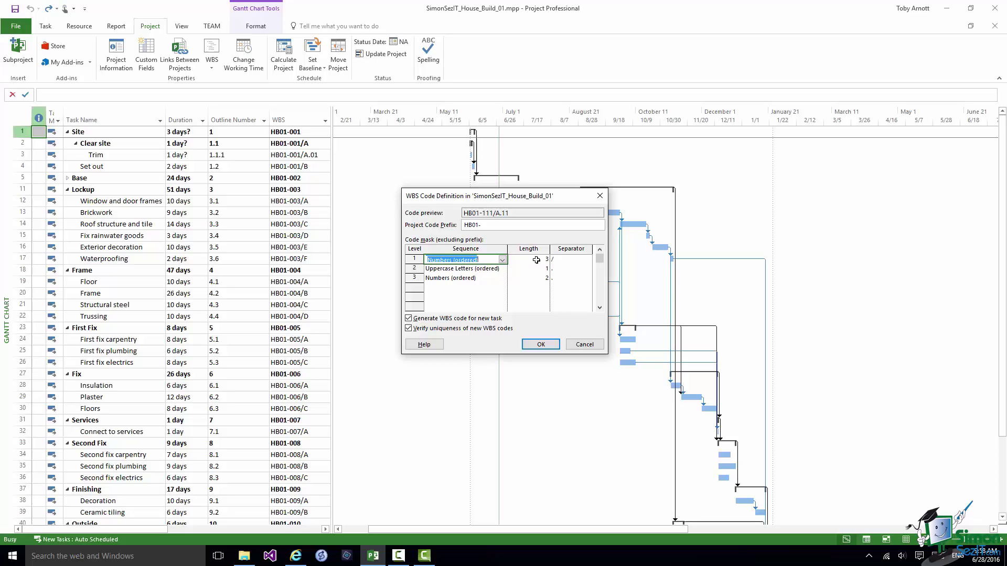
left_click(536, 260)
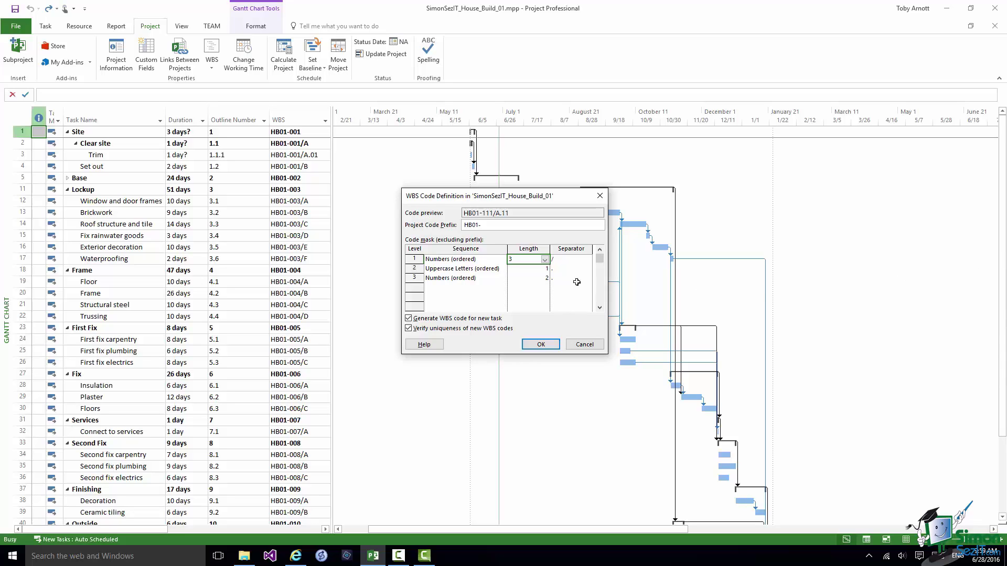
left_click(541, 270)
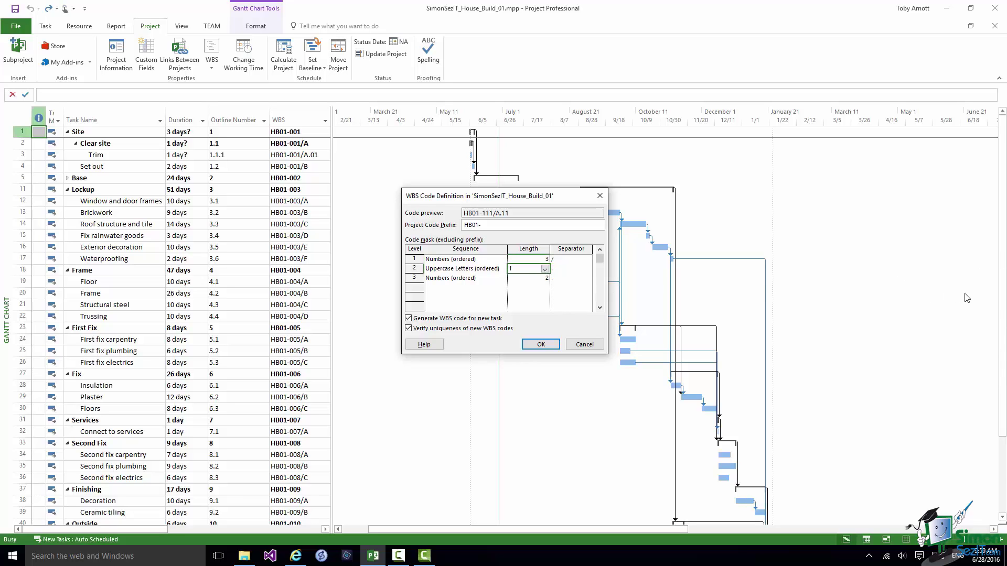